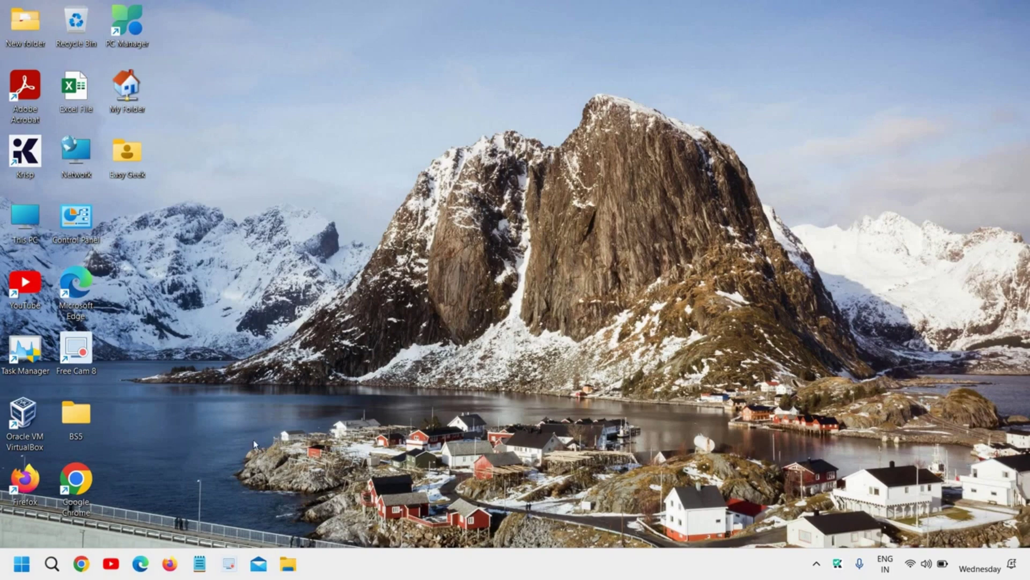
Search Windows for 'control' and open Control Panel from the best match.
click(54, 564)
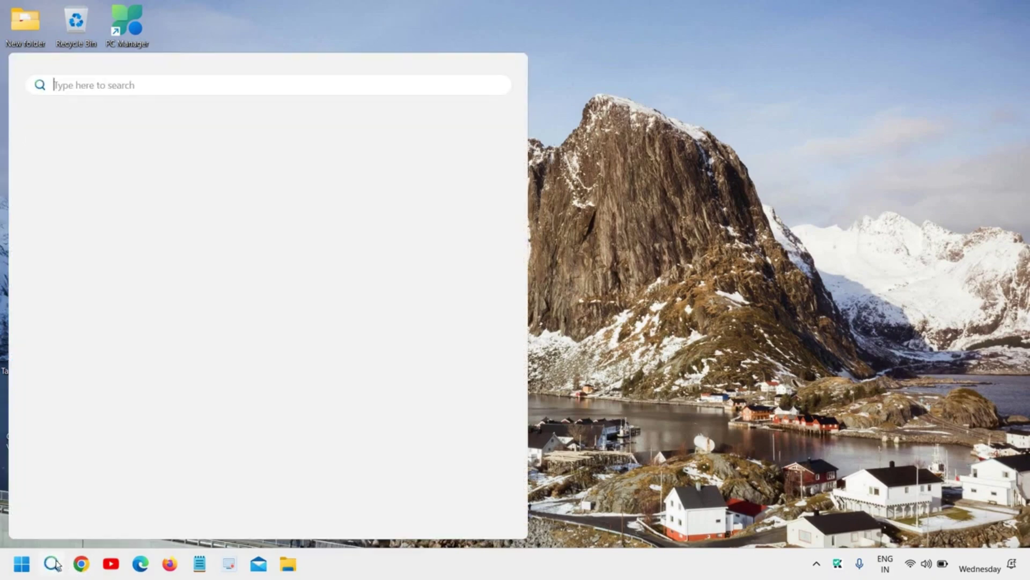
text(contr)
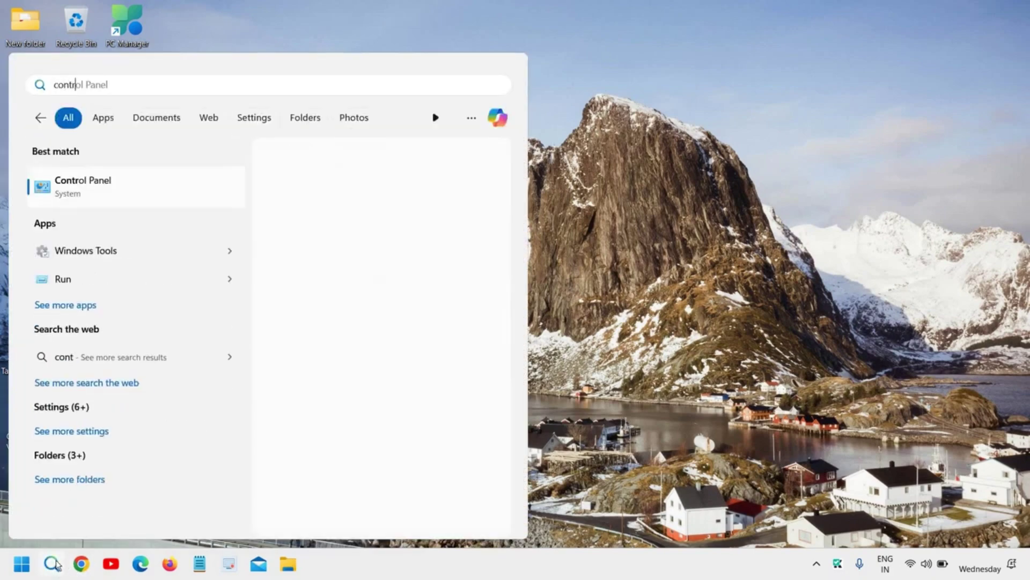
text(ol)
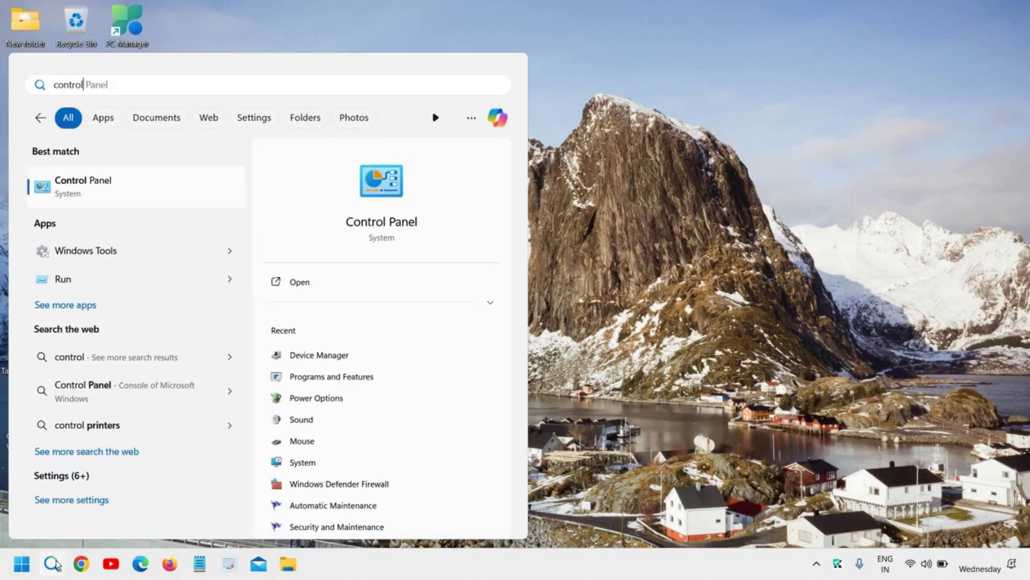
click(159, 199)
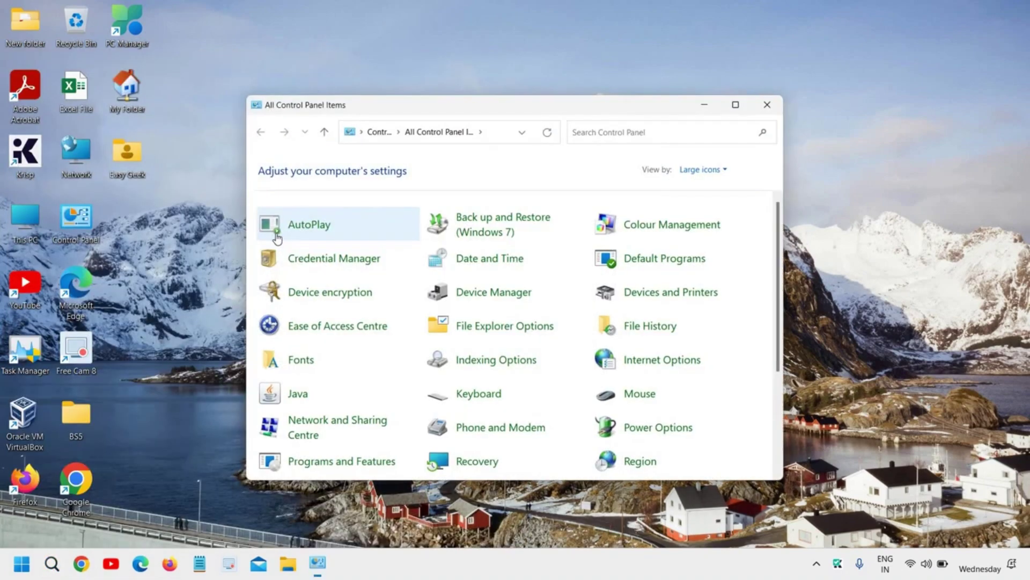
Maximise Control Panel and keep its items shown as large icons.
click(736, 105)
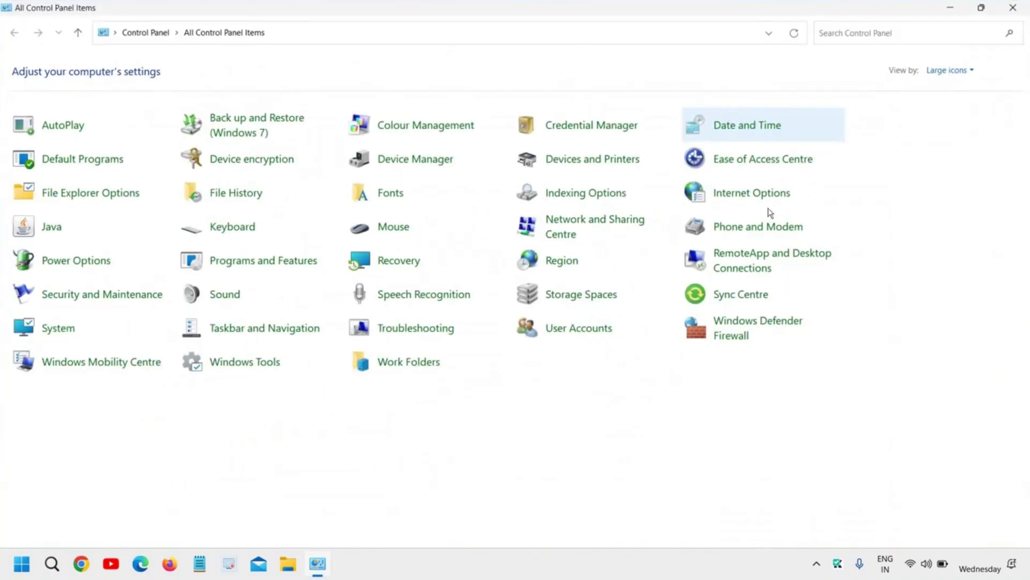
click(948, 70)
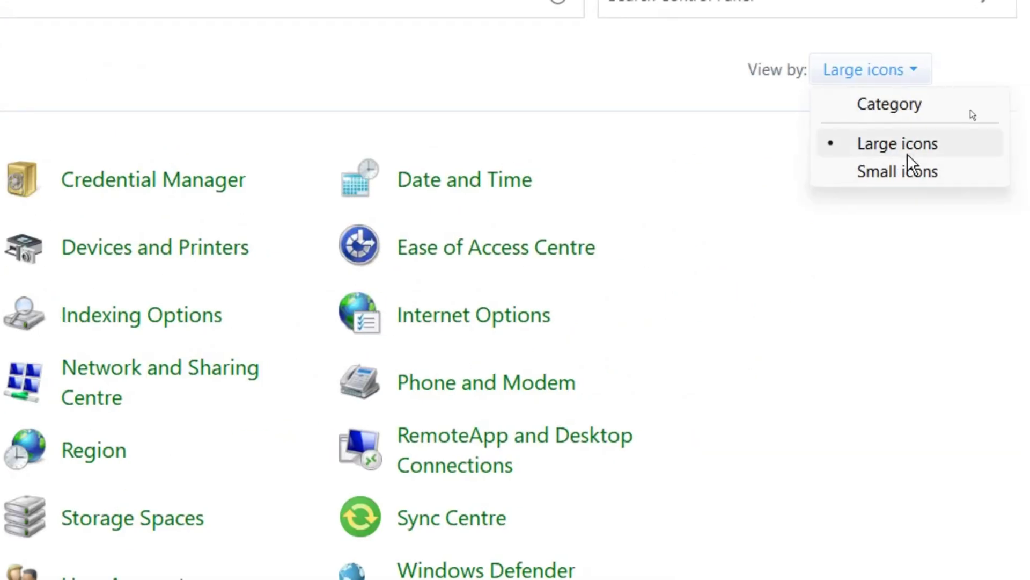
click(908, 153)
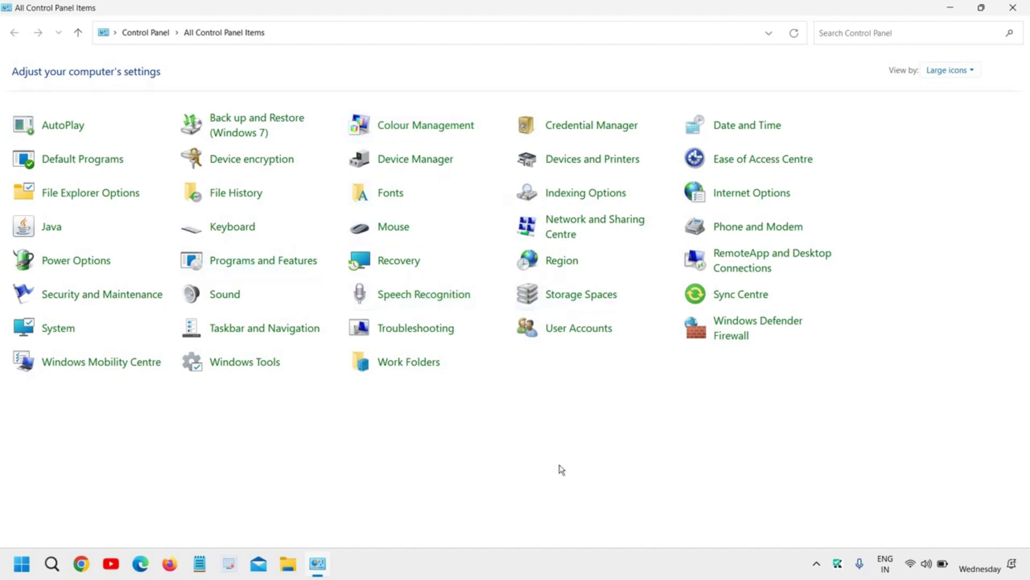
Open Sound settings, minimise Control Panel and move the Sound dialog up-left.
click(232, 298)
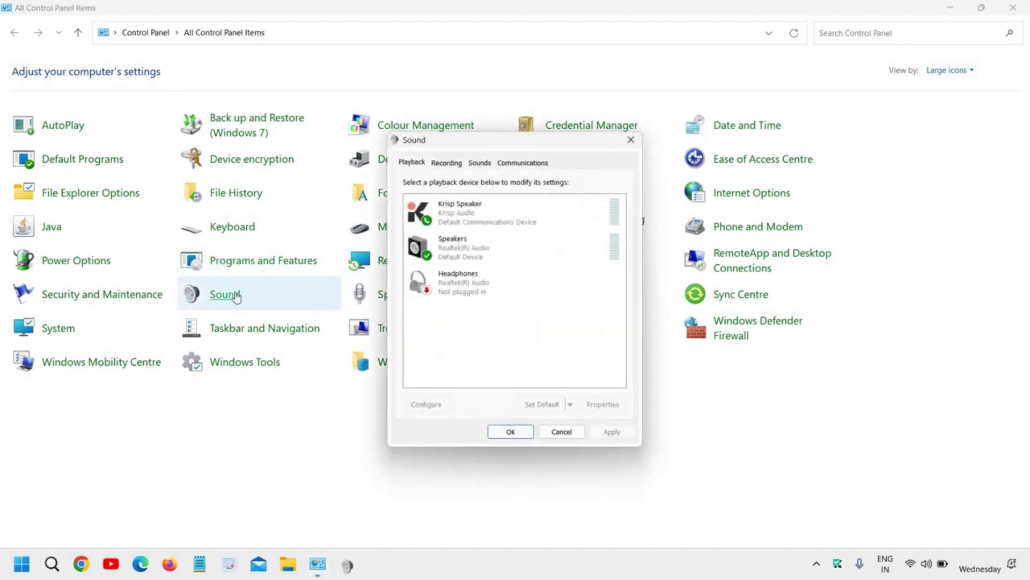
click(904, 7)
click(950, 7)
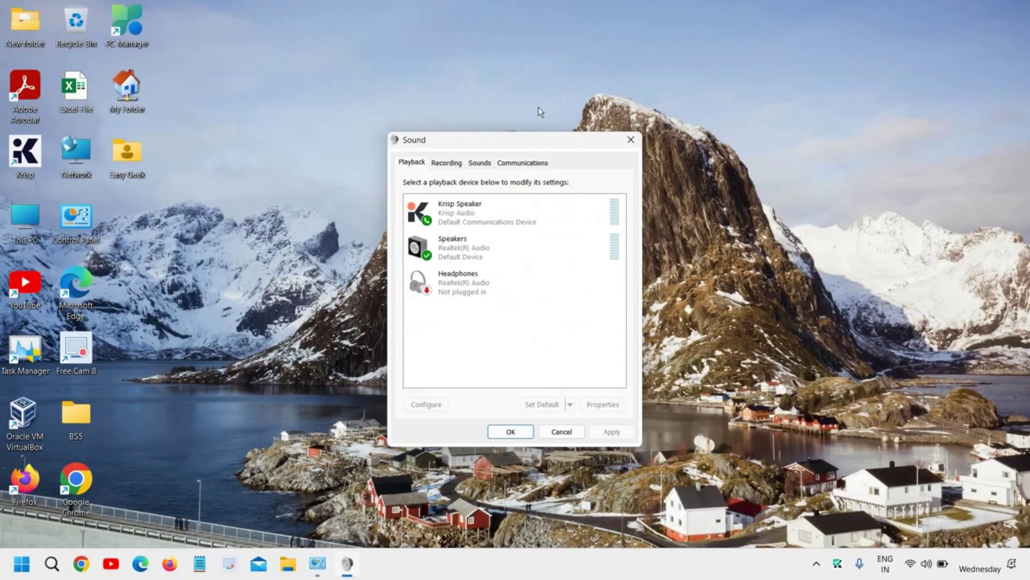
drag(501, 148, 368, 130)
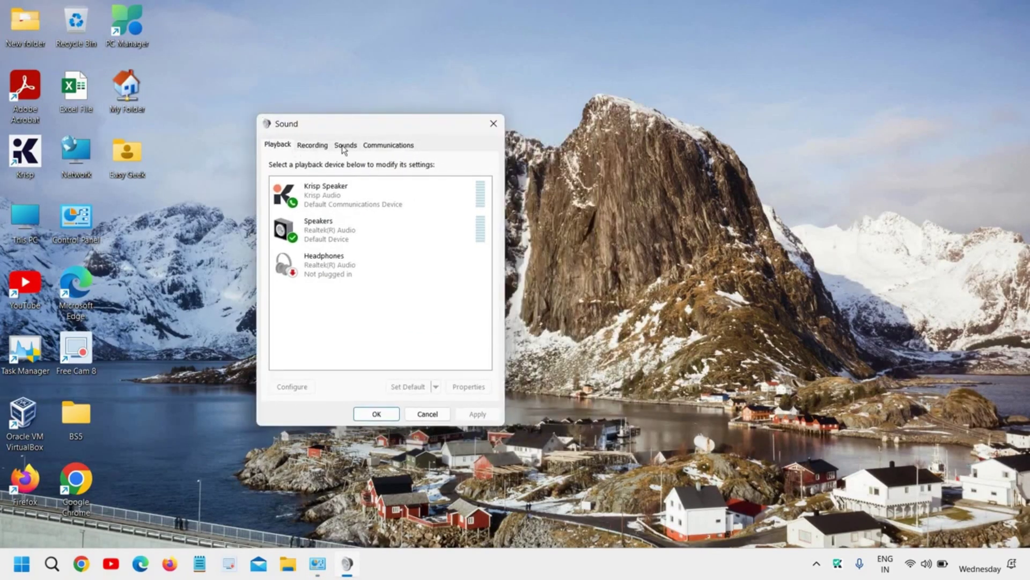
On the Sounds page, change the sound scheme from No Sounds to Windows Default.
click(349, 147)
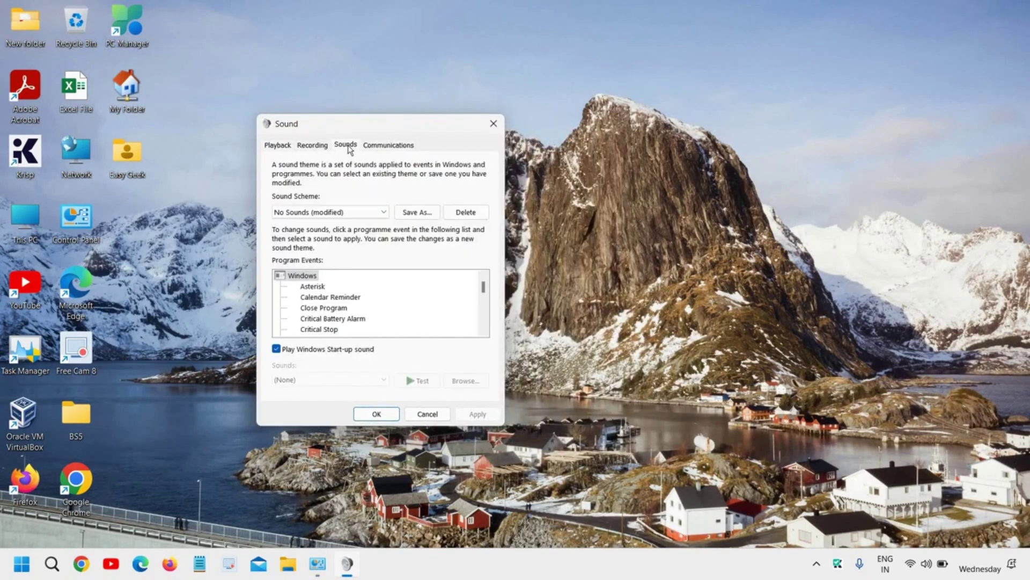
click(352, 212)
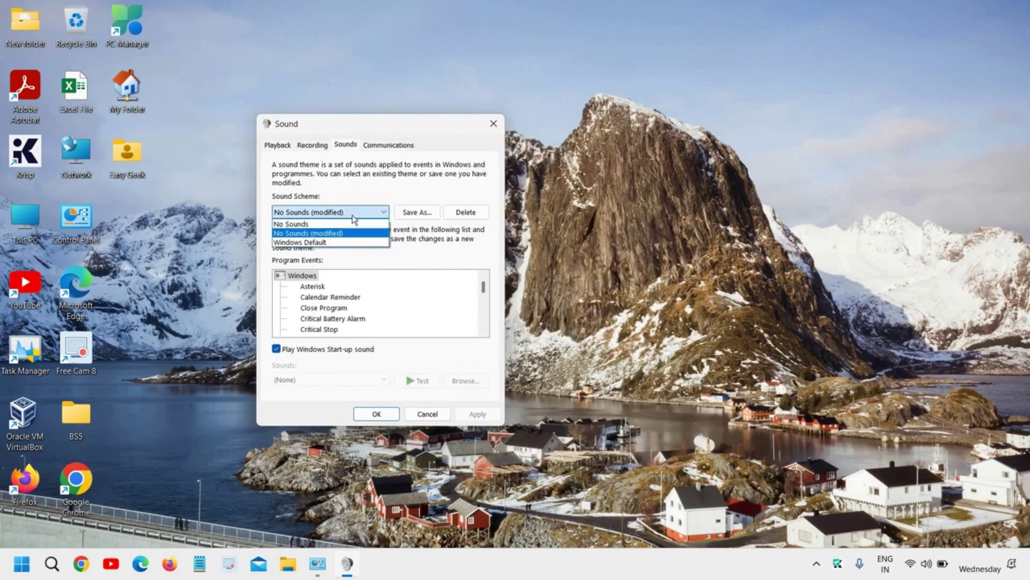
click(312, 243)
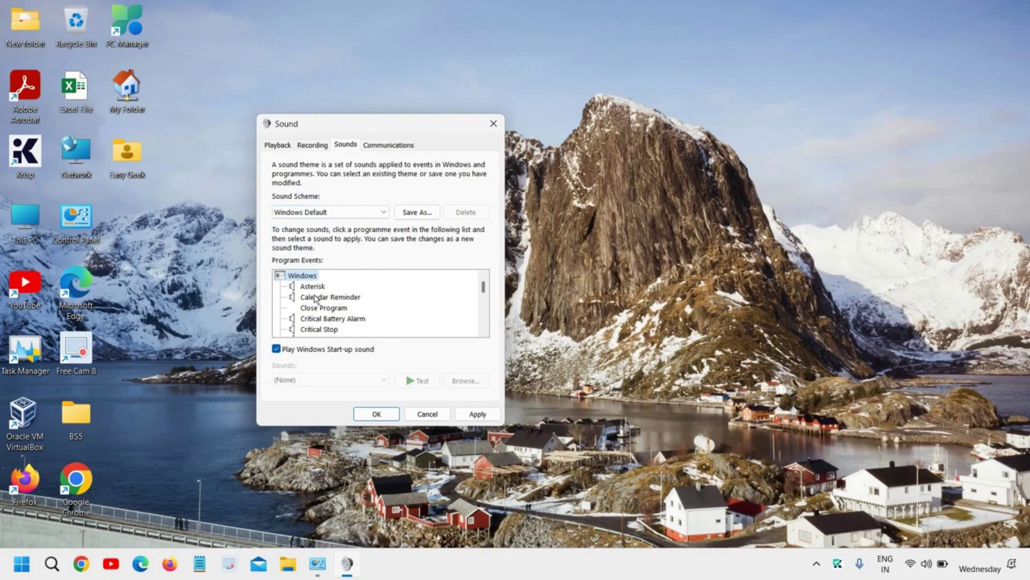
Pick Calendar Reminder, then arrow down the program events to Select.
click(316, 299)
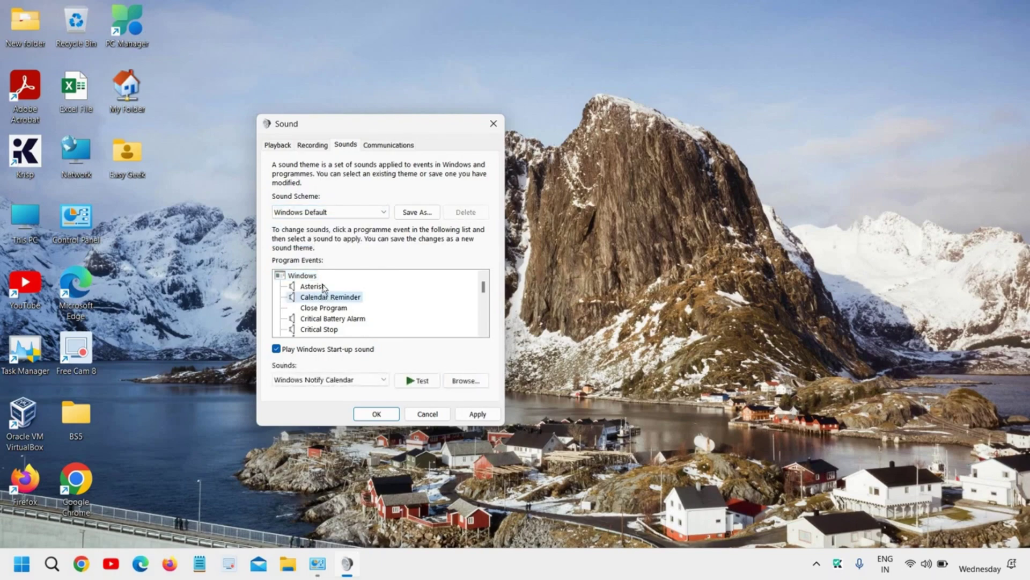
key(Down)
key(Down)
key(Down)
key(Down)
key(Down)
key(Down)
key(Down)
key(Down)
key(Down)
key(Down)
key(Down)
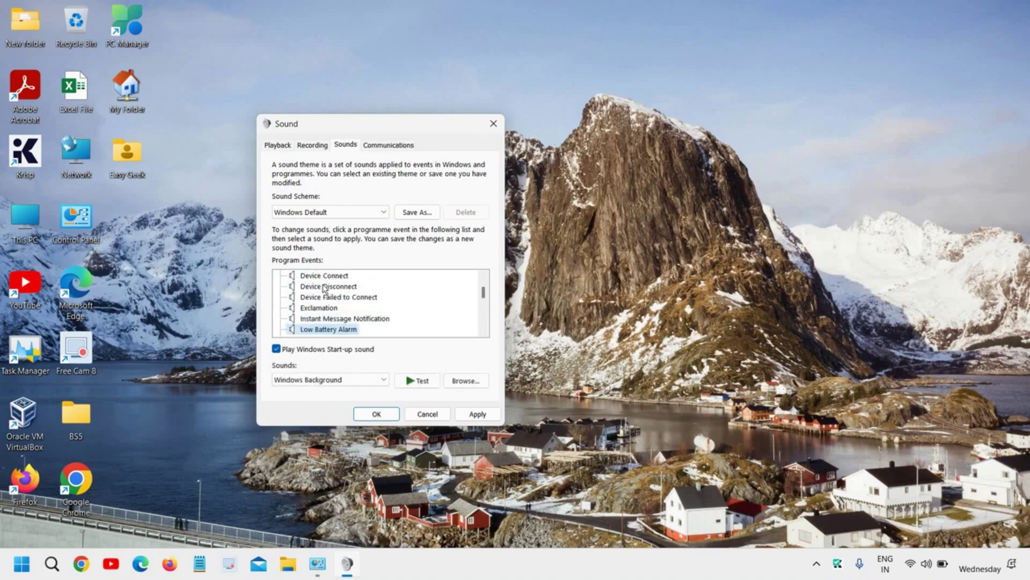
key(Down)
key(Down)
key(Down)
key(Down)
key(Down)
key(Down)
key(Down)
key(Down)
key(Down)
key(Down)
key(Down)
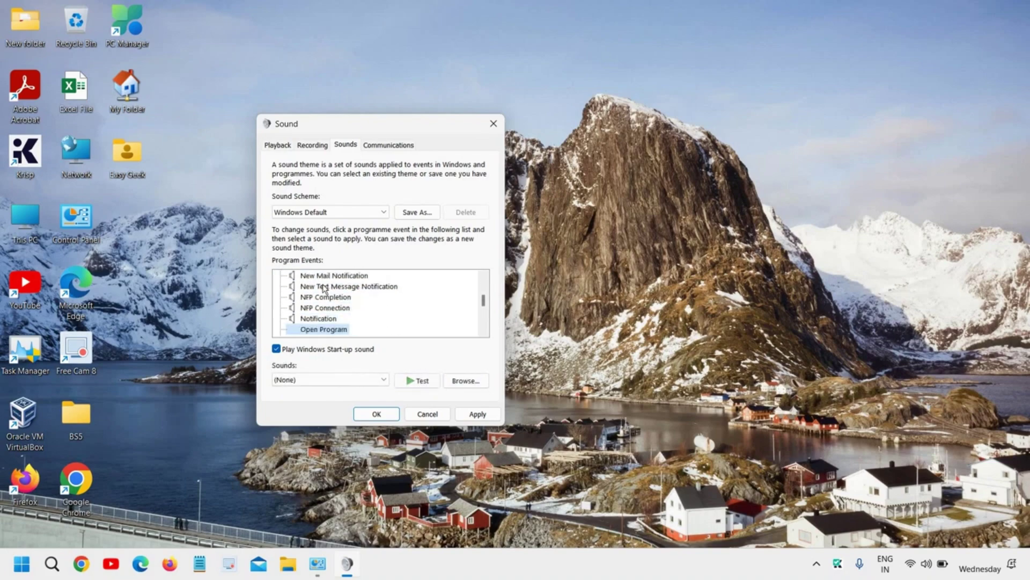
key(Down)
key(Down)
key(Down)
key(Down)
key(Down)
key(Down)
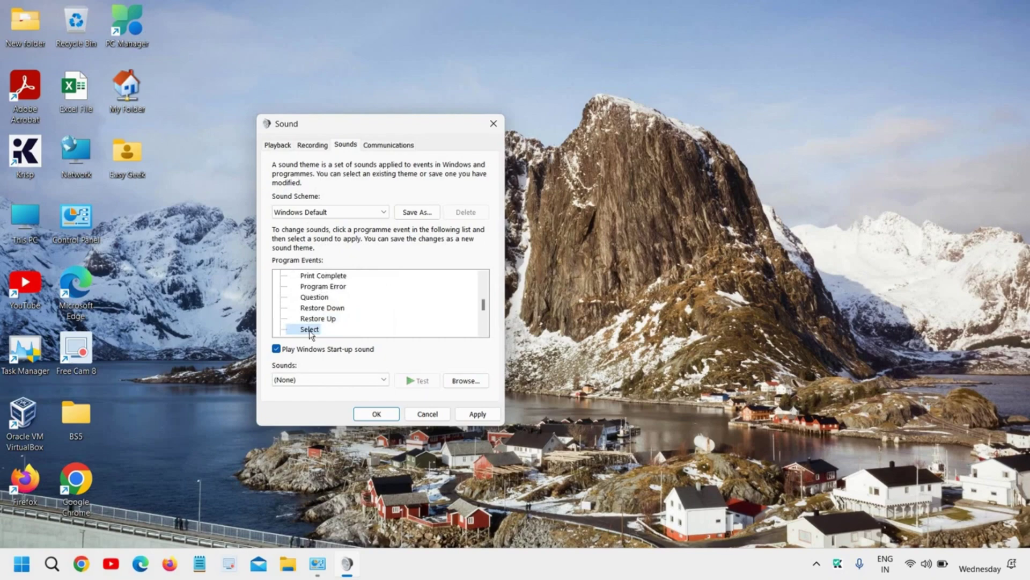
Preview tada for the Select event, then assign it Windows Startup instead.
click(315, 381)
scroll(308, 319, down, 1)
scroll(308, 319, down, 1)
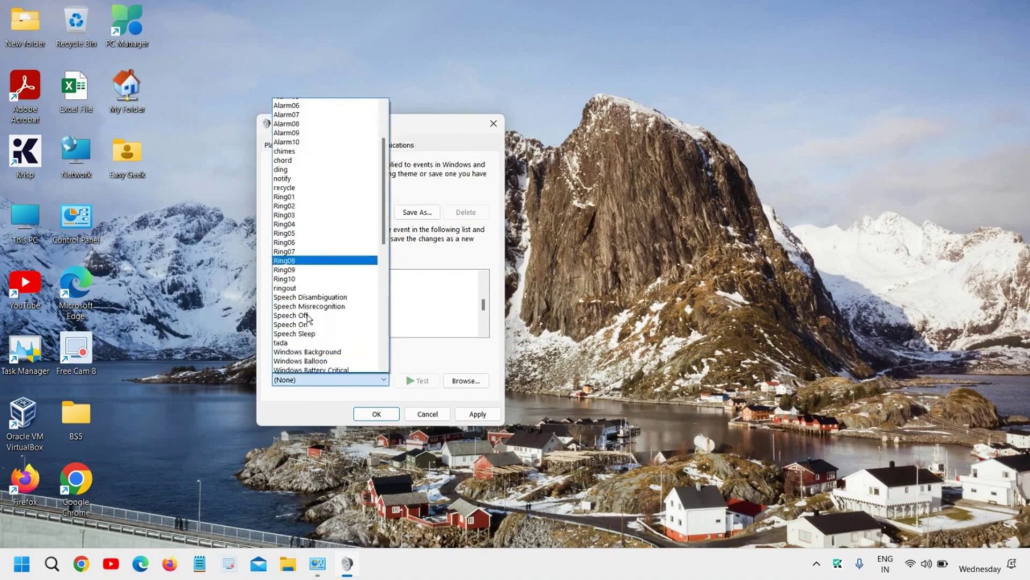
scroll(315, 282, down, 3)
scroll(319, 245, down, 1)
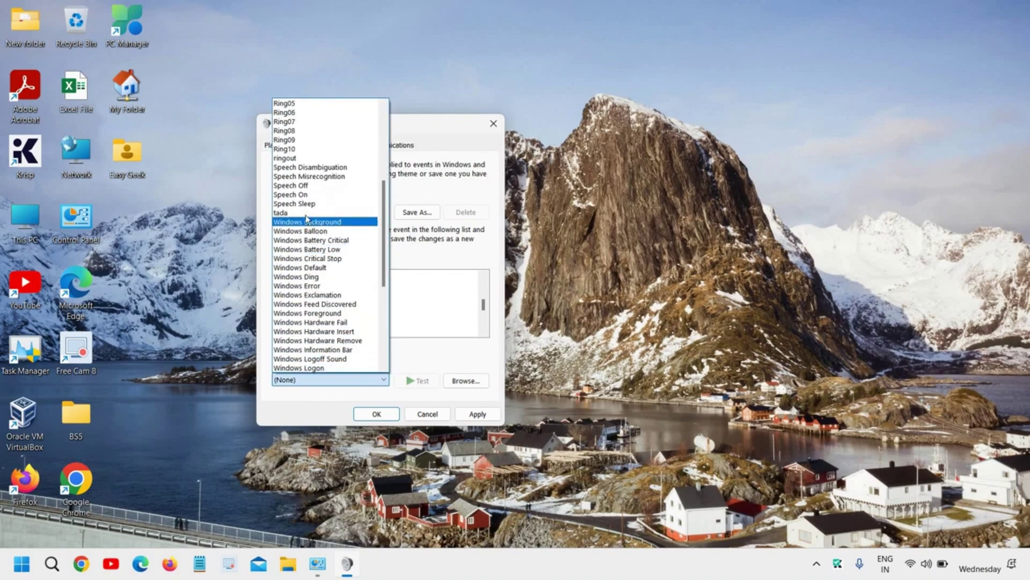
click(305, 215)
click(421, 381)
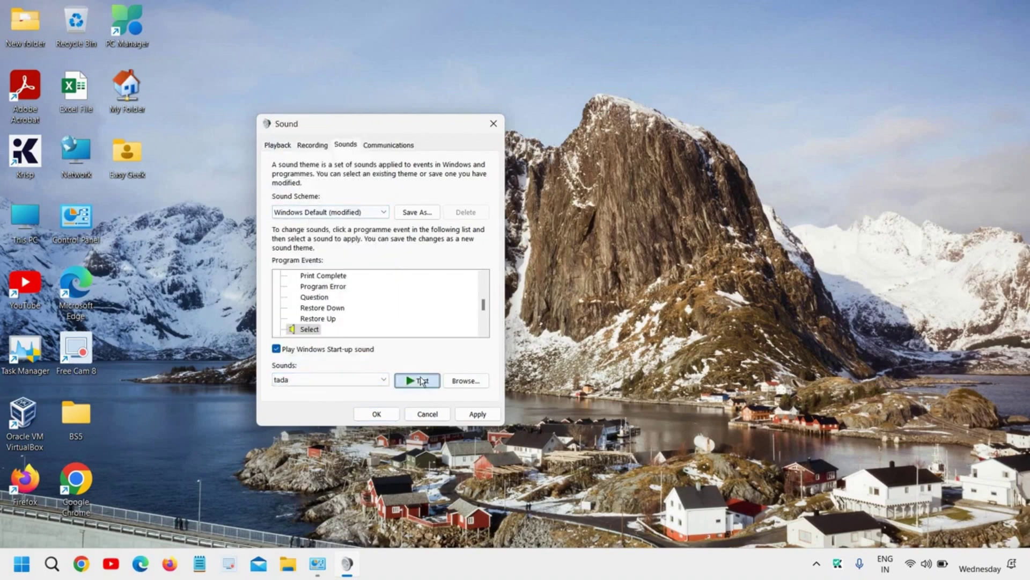
click(378, 380)
scroll(368, 311, down, 3)
scroll(368, 310, down, 2)
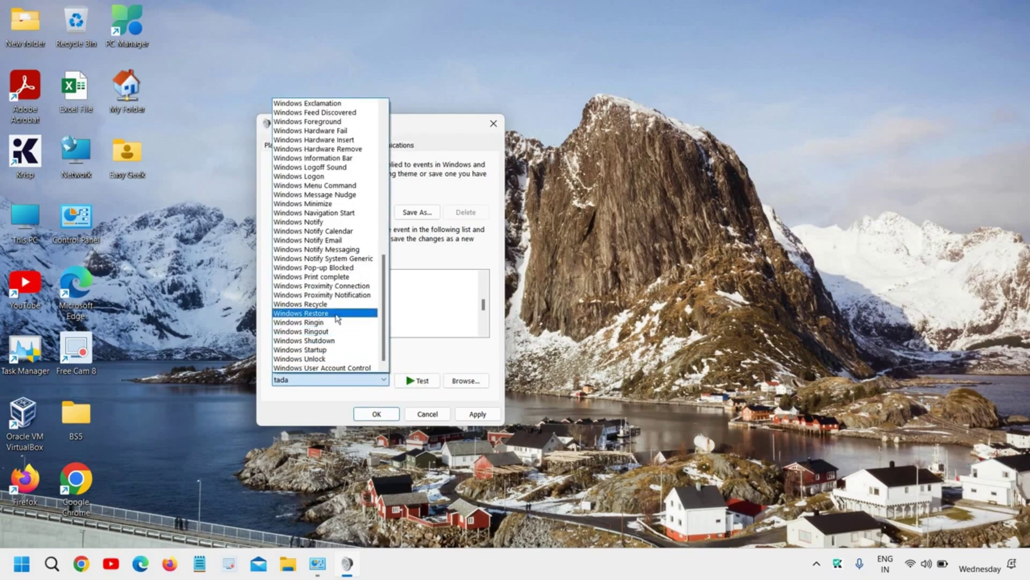
click(341, 352)
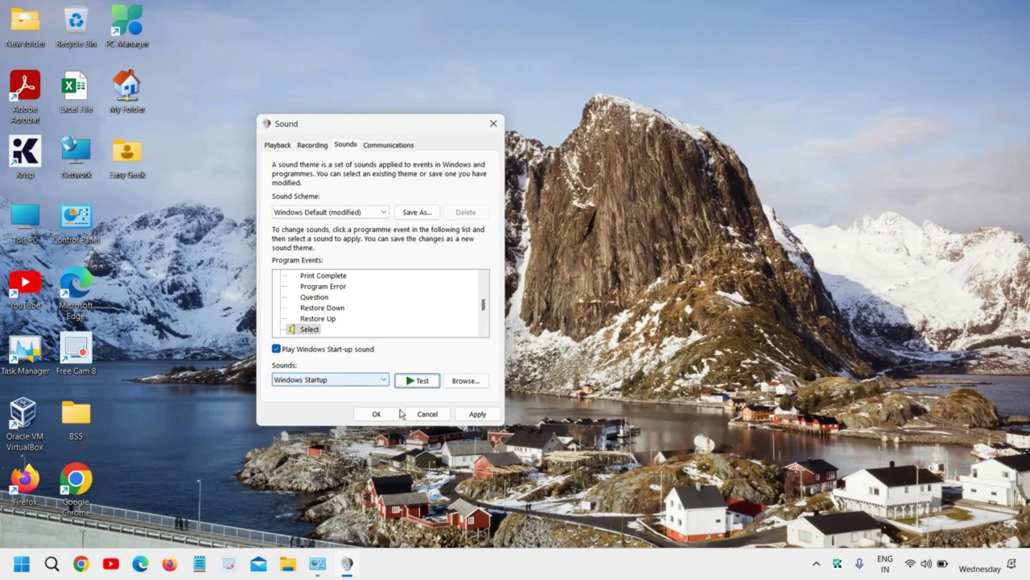
Apply the Windows Default scheme with Select's Windows Startup sound, then confirm with OK.
click(478, 414)
click(375, 415)
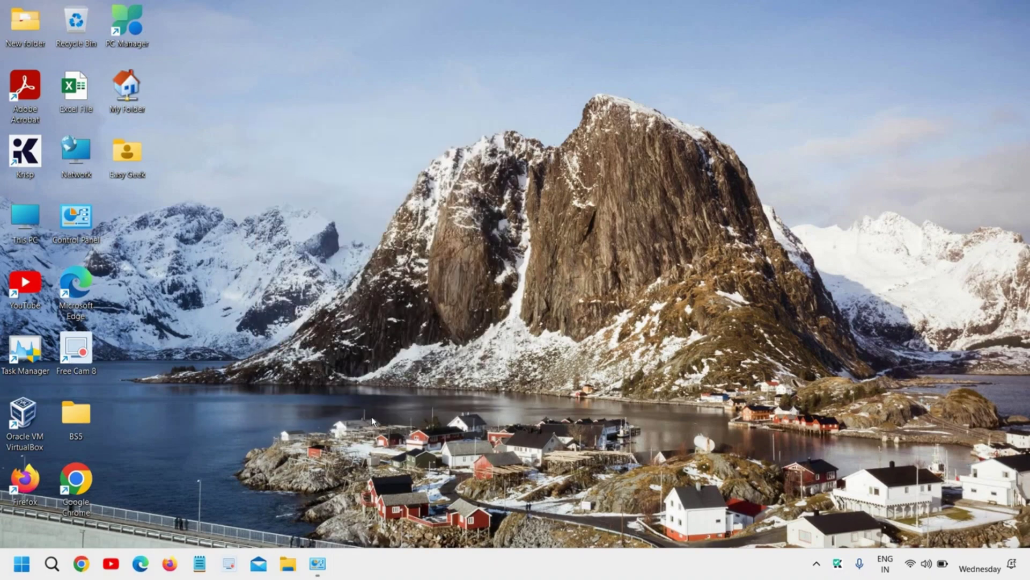